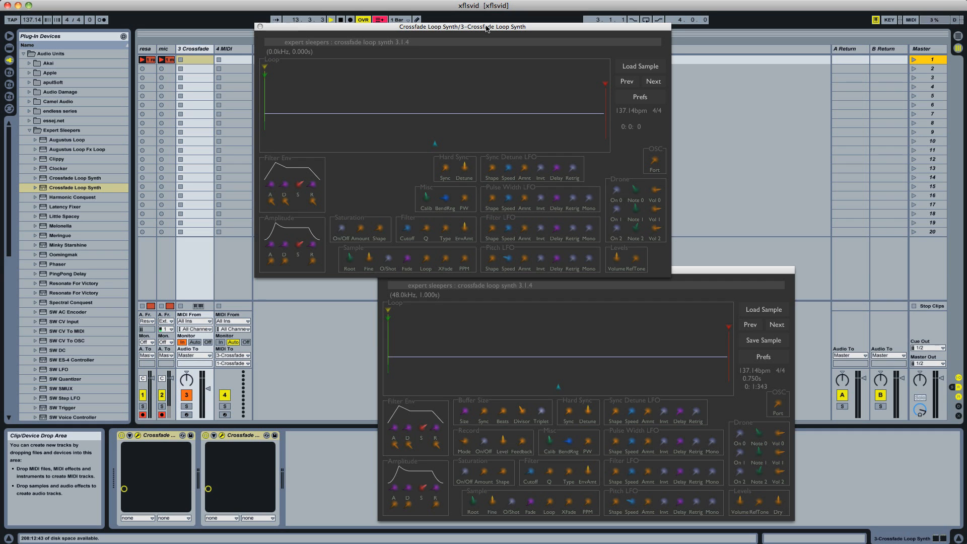
Load the sample 09 RHODES F3-1 from the Rhodes/VSamp folder into the upper Crossfade Loop Synth
{"action": "left_click", "coordinate": [643, 71]}
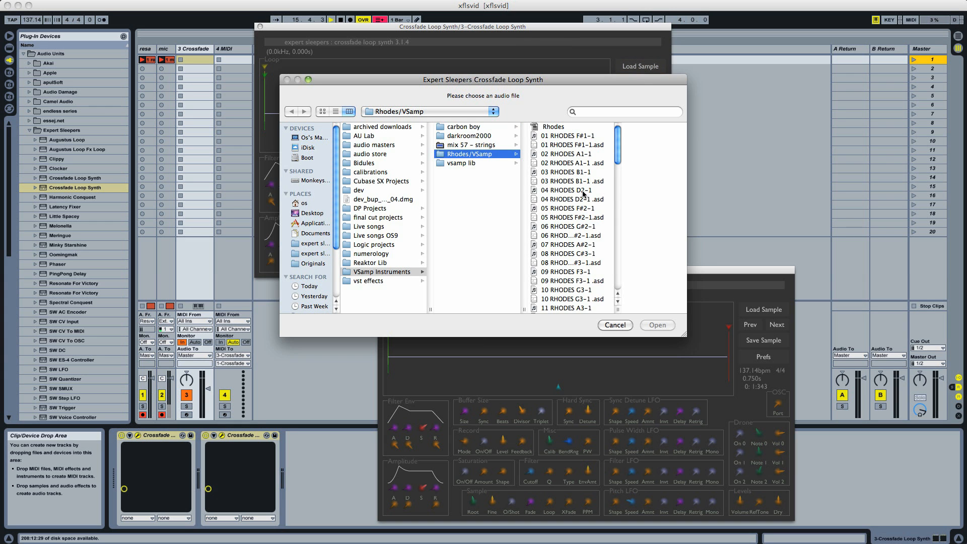
{"action": "left_click", "coordinate": [566, 280]}
{"action": "left_click", "coordinate": [658, 325]}
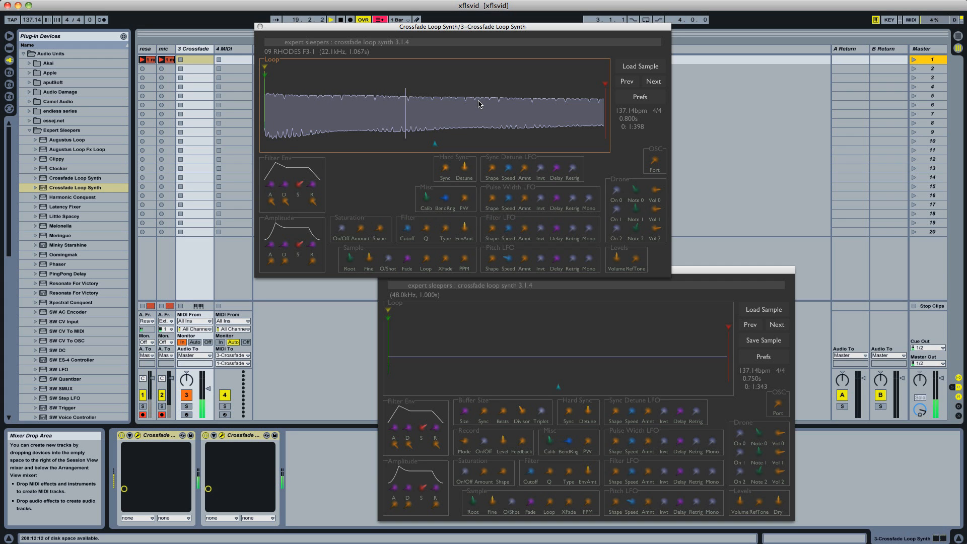
Shorten the attack of the upper synth's amplitude envelope
{"action": "left_click_drag", "start_coordinate": [278, 246], "coordinate": [291, 243]}
{"action": "left_click", "coordinate": [272, 248]}
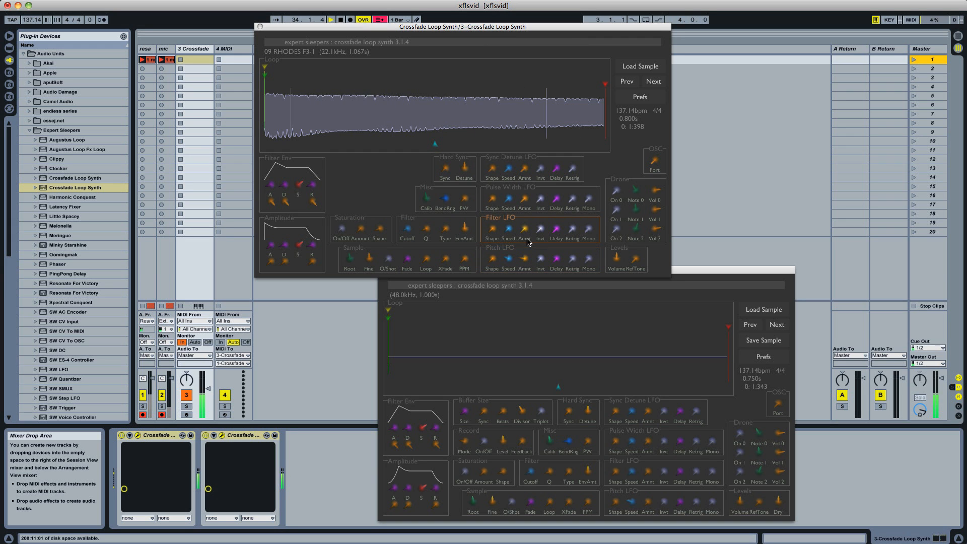
Set the Pitch LFO amount to 0.0 cents and adjust the filter cutoff
{"action": "left_click_drag", "start_coordinate": [521, 260], "coordinate": [529, 286]}
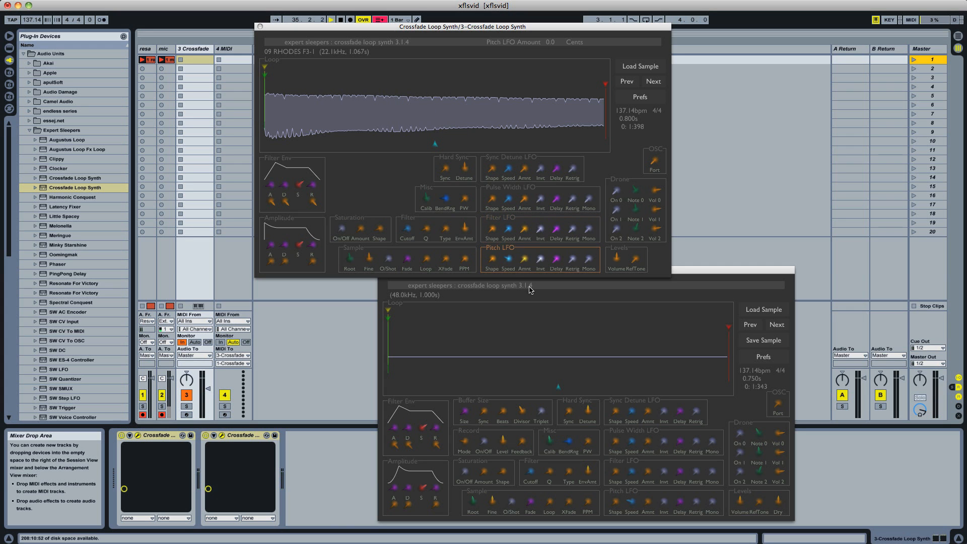
{"action": "scroll", "coordinate": [447, 232], "scroll_direction": "up", "scroll_amount": 5}
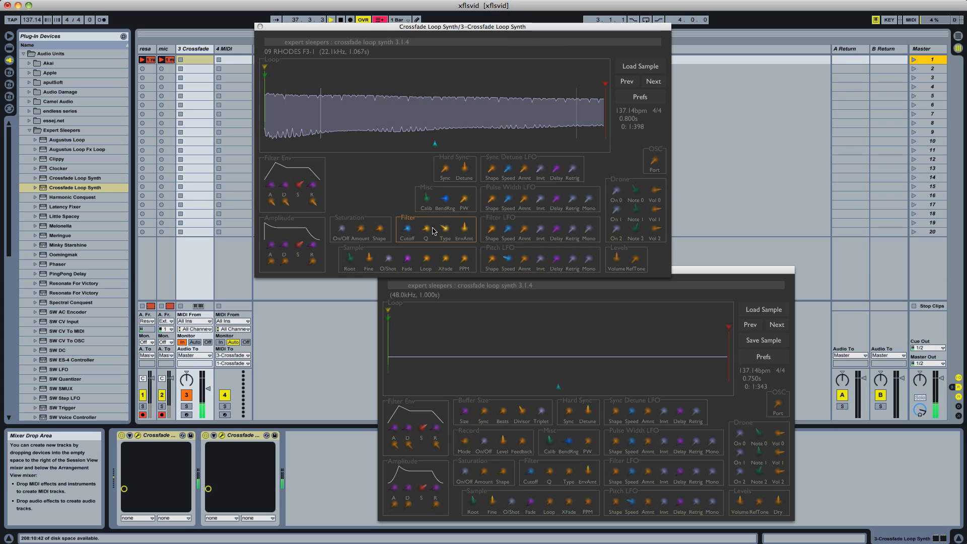
{"action": "left_click_drag", "start_coordinate": [407, 228], "coordinate": [408, 232]}
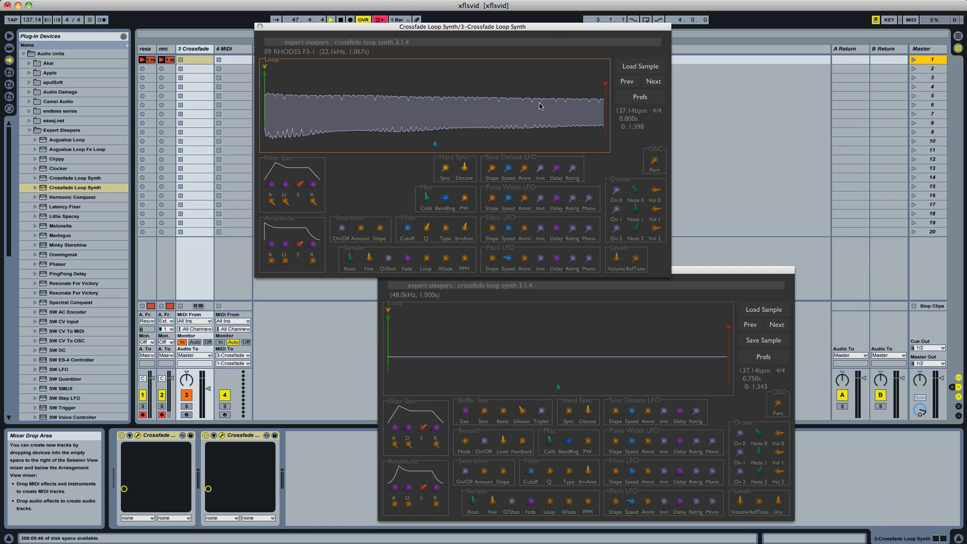
Step forward through the folder's samples to 12 RHODES C4-1
{"action": "left_click", "coordinate": [654, 81]}
{"action": "left_click", "coordinate": [653, 81]}
{"action": "left_click", "coordinate": [654, 81]}
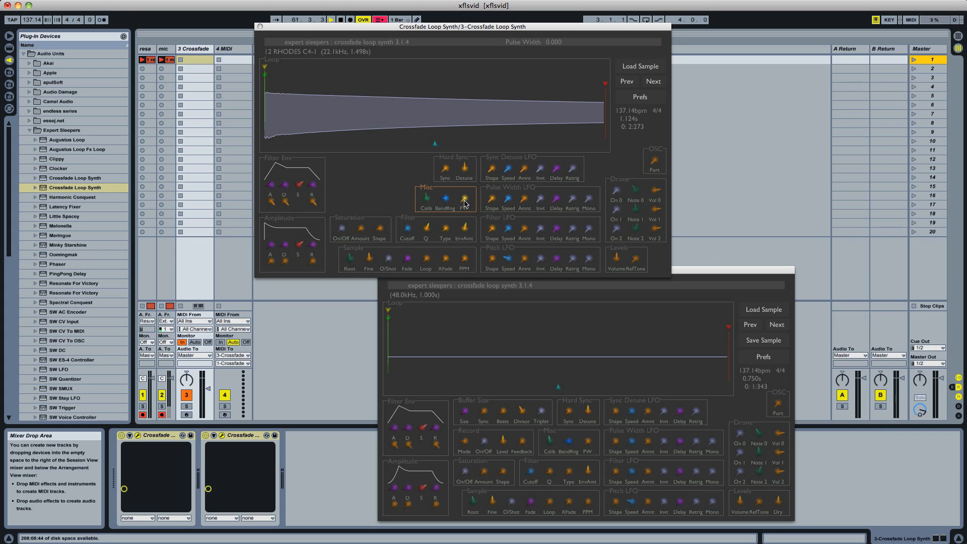
Try out the pulse width and the Pulse Width LFO amount on the loaded sample
{"action": "left_click_drag", "start_coordinate": [466, 197], "coordinate": [477, 140]}
{"action": "left_click", "coordinate": [524, 200]}
Try out hard sync with a detune of 1080 cents and modulate it with the Sync Detune LFO amount
{"action": "left_click", "coordinate": [446, 171]}
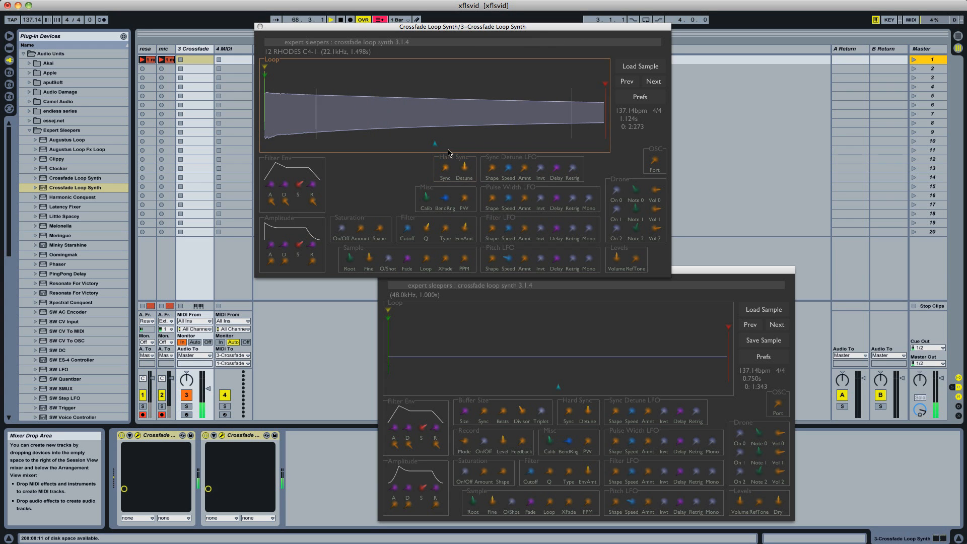
{"action": "left_click", "coordinate": [426, 110]}
{"action": "left_click", "coordinate": [447, 170]}
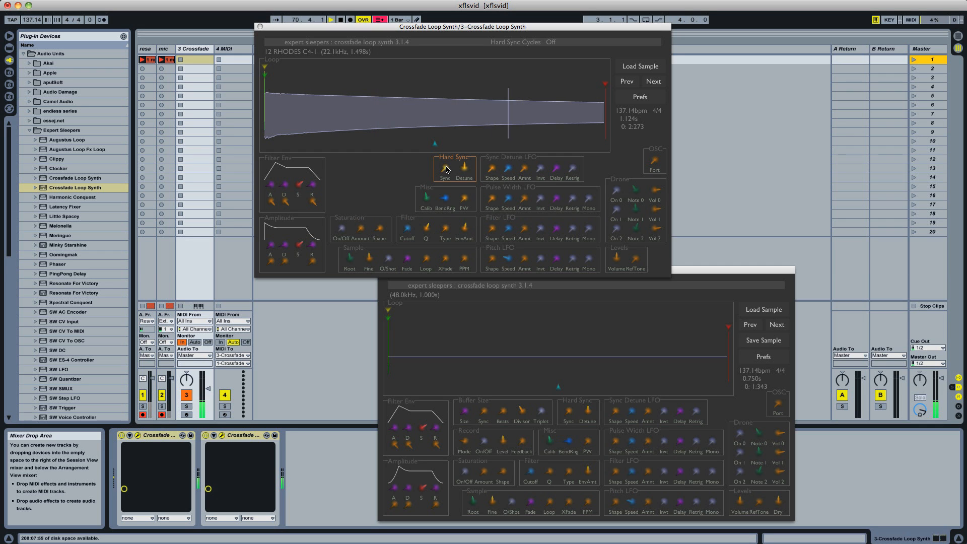
{"action": "left_click_drag", "start_coordinate": [446, 170], "coordinate": [448, 168]}
{"action": "left_click_drag", "start_coordinate": [465, 171], "coordinate": [466, 129]}
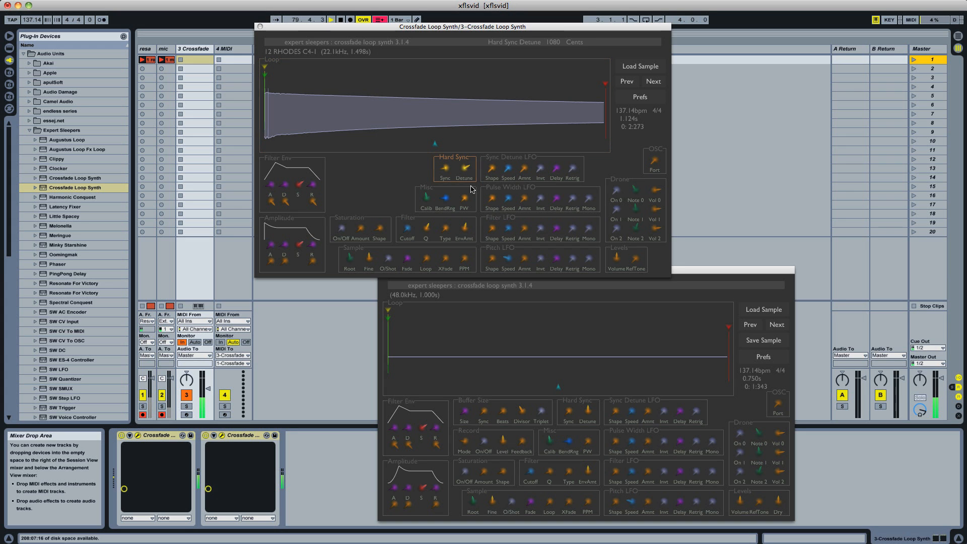
{"action": "left_click_drag", "start_coordinate": [525, 168], "coordinate": [508, 152]}
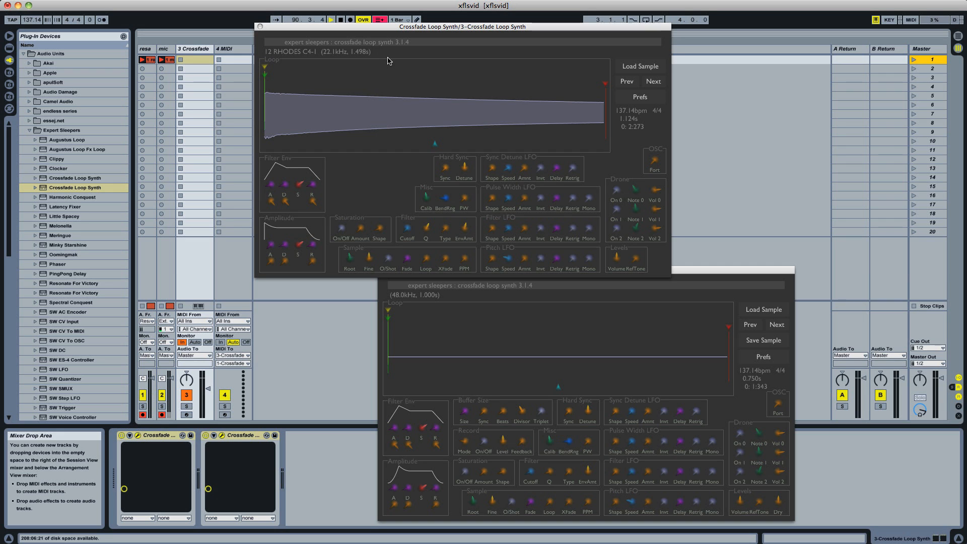
Set the loop end to 0.839 and the loop start near the sample's middle, and adjust the crossfade length and loop mode
{"action": "mouse_move", "coordinate": [435, 144]}
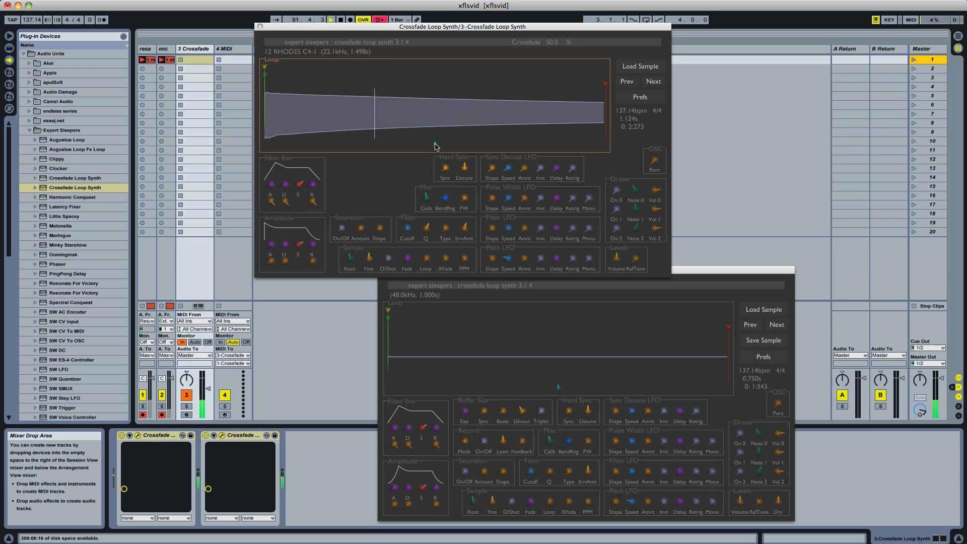
{"action": "left_click_drag", "start_coordinate": [435, 146], "coordinate": [262, 149]}
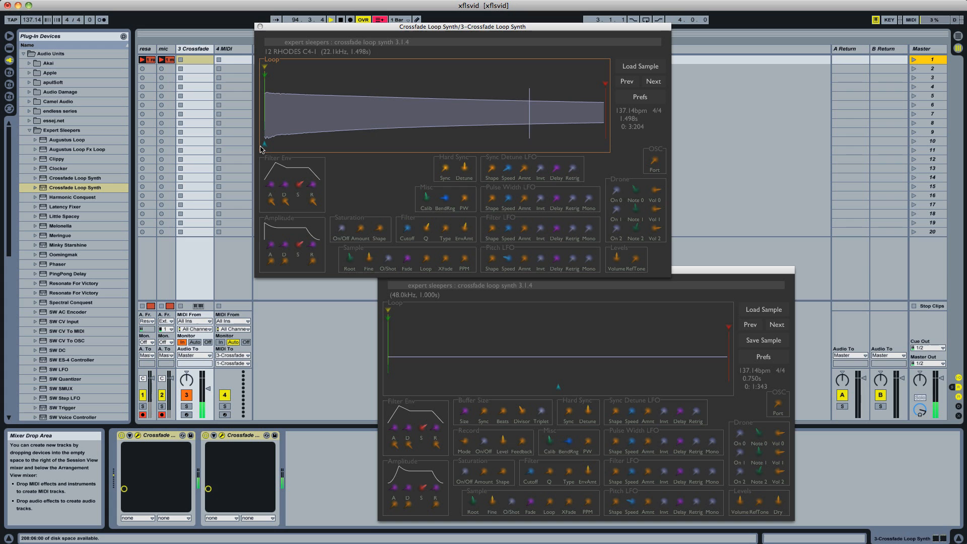
{"action": "left_click_drag", "start_coordinate": [330, 74], "coordinate": [486, 76]}
{"action": "left_click_drag", "start_coordinate": [546, 85], "coordinate": [550, 86]}
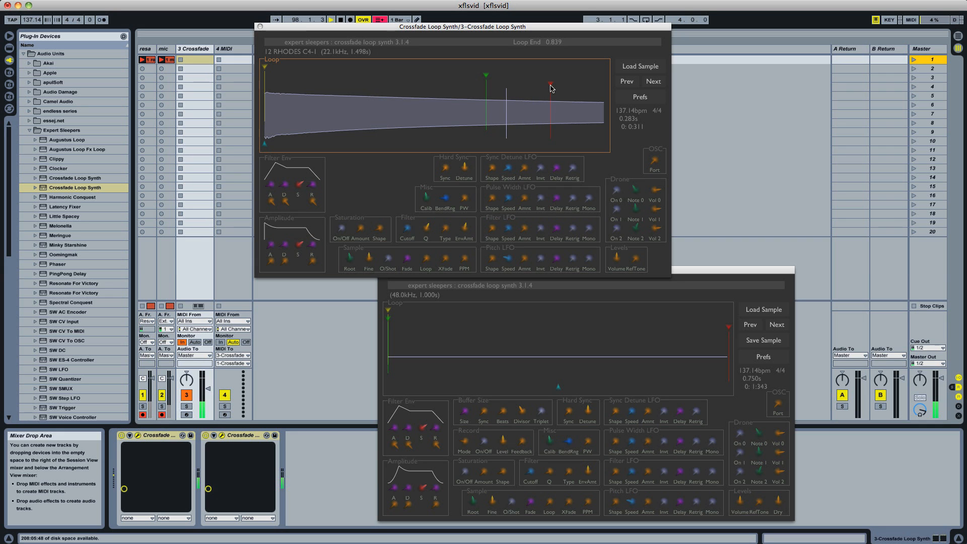
{"action": "left_click_drag", "start_coordinate": [487, 77], "coordinate": [432, 83]}
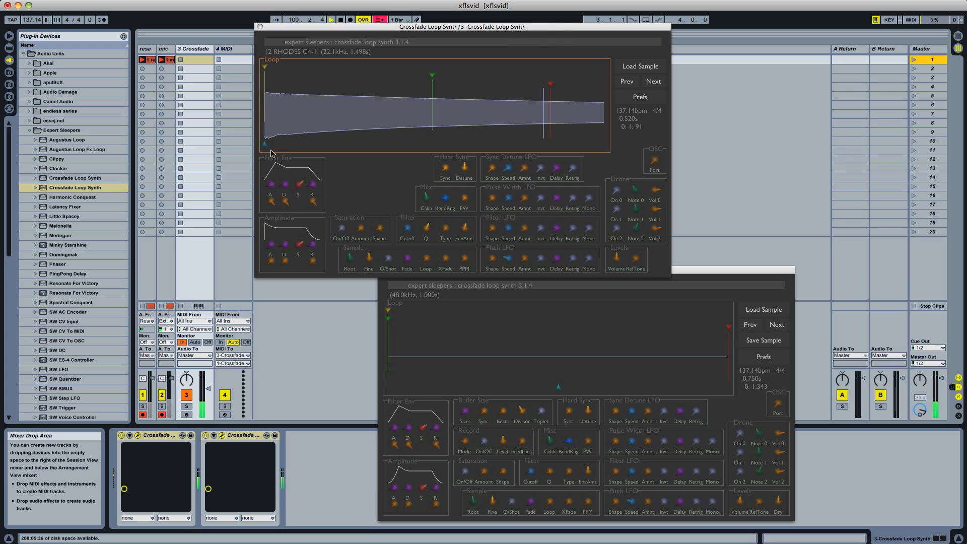
{"action": "left_click_drag", "start_coordinate": [266, 145], "coordinate": [350, 148]}
{"action": "left_click_drag", "start_coordinate": [430, 266], "coordinate": [423, 271]}
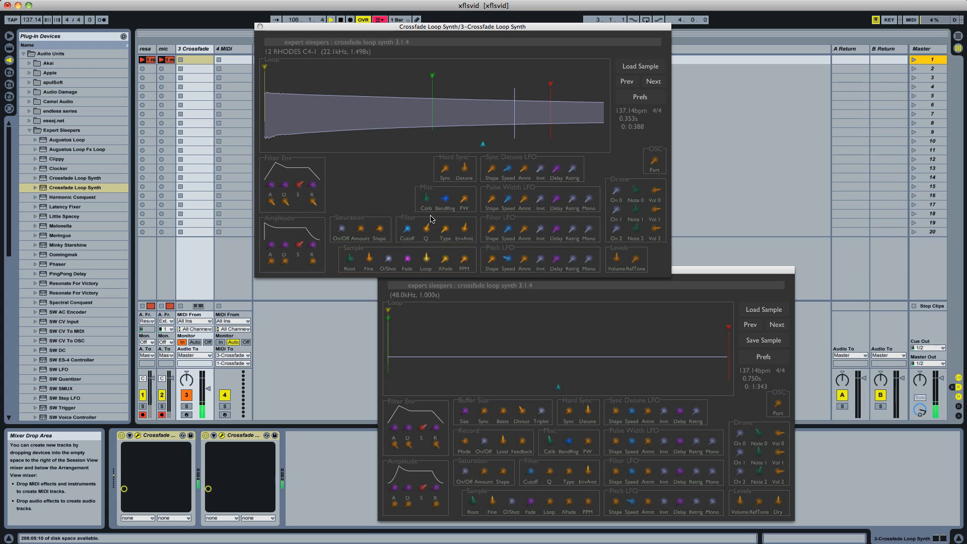
Set the start offset to 0.446, just before the loop start, and lengthen the amplitude envelope's attack
{"action": "mouse_move", "coordinate": [449, 196]}
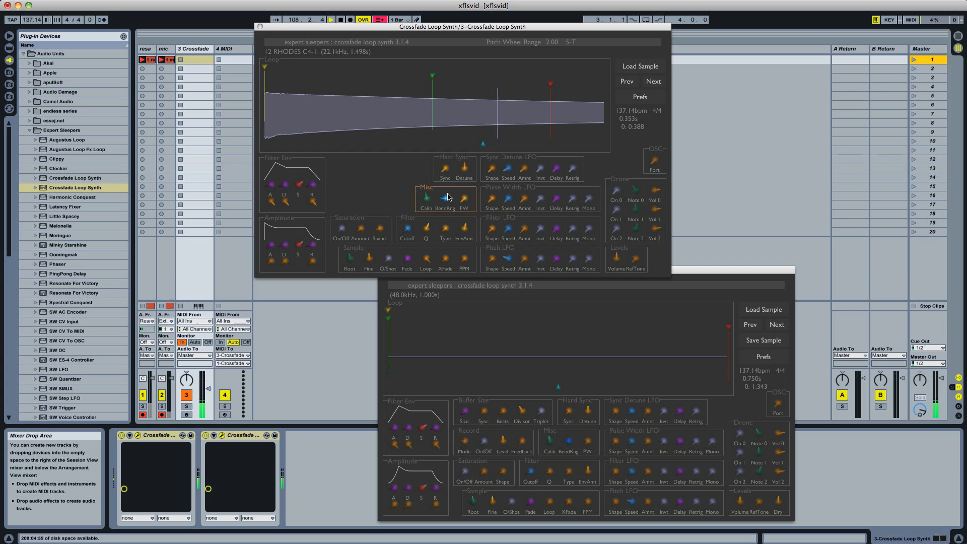
{"action": "left_click", "coordinate": [418, 113]}
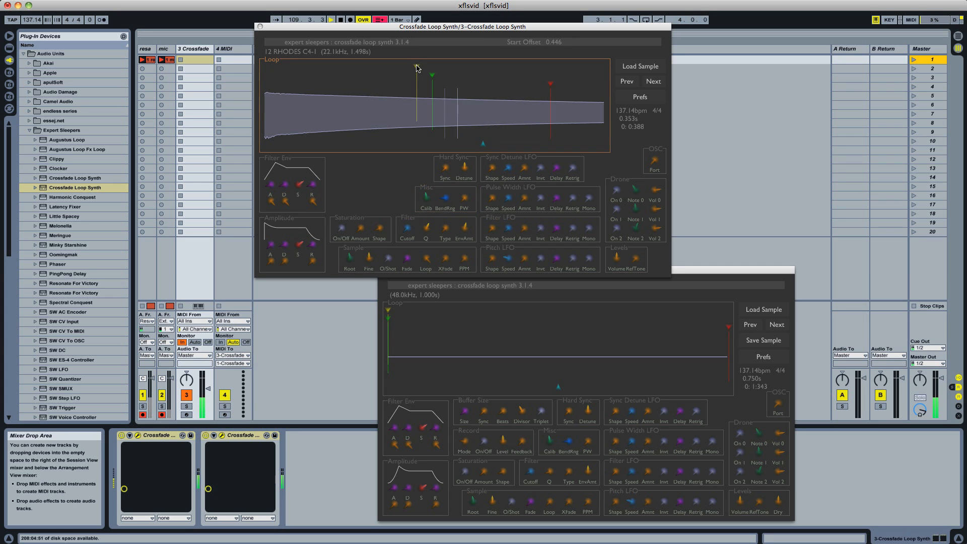
{"action": "left_click_drag", "start_coordinate": [271, 245], "coordinate": [271, 252]}
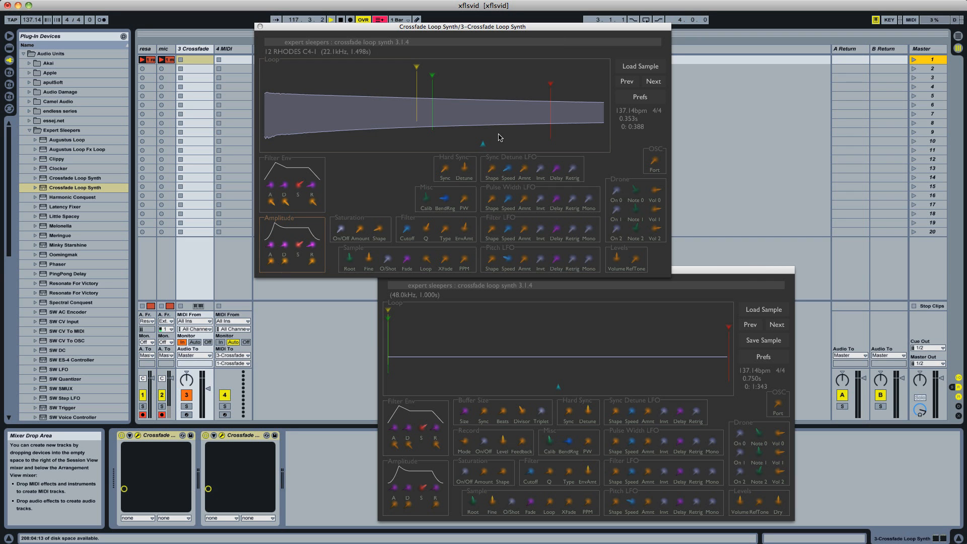
Load the sample track3 middle from the dub chill out folder into the upper synth
{"action": "left_click", "coordinate": [628, 71]}
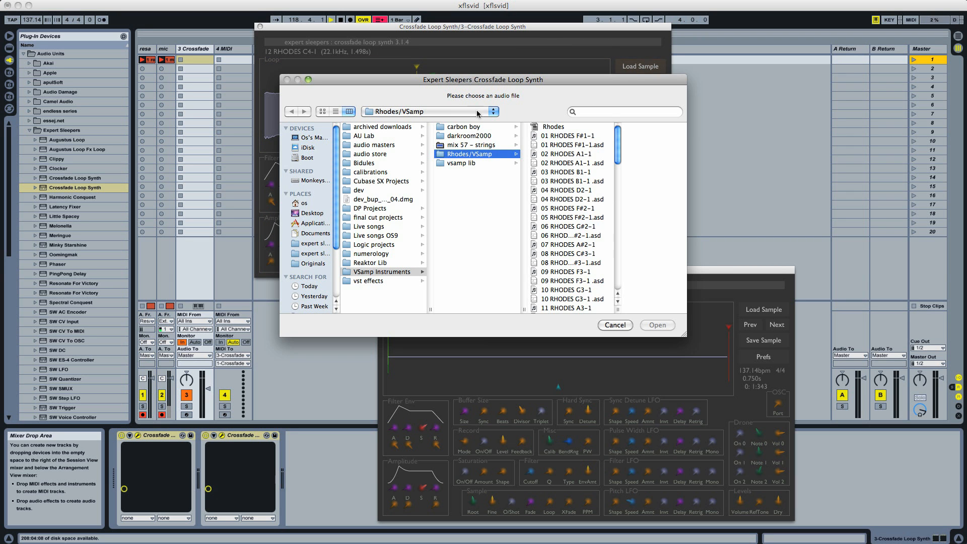
{"action": "left_click", "coordinate": [396, 112]}
{"action": "left_click", "coordinate": [441, 218]}
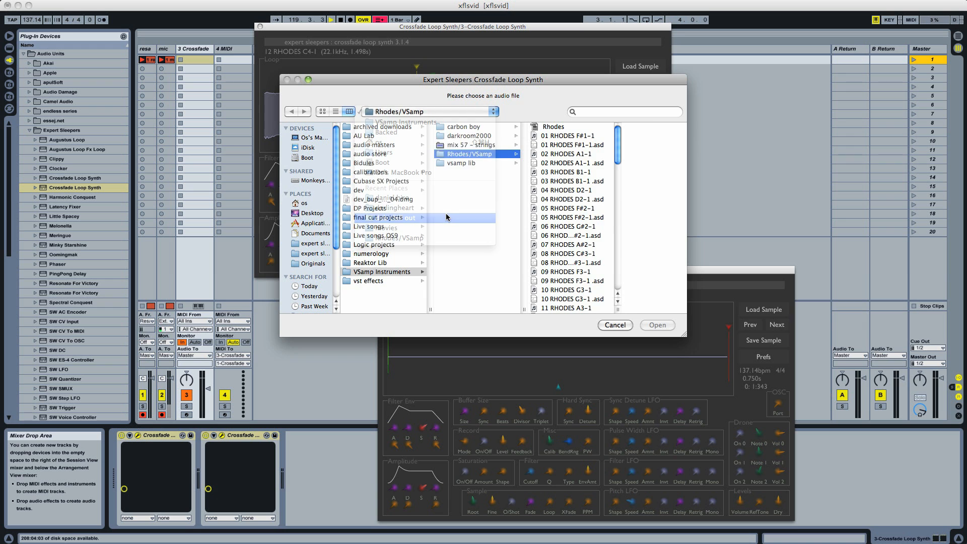
{"action": "double_click", "coordinate": [638, 173]}
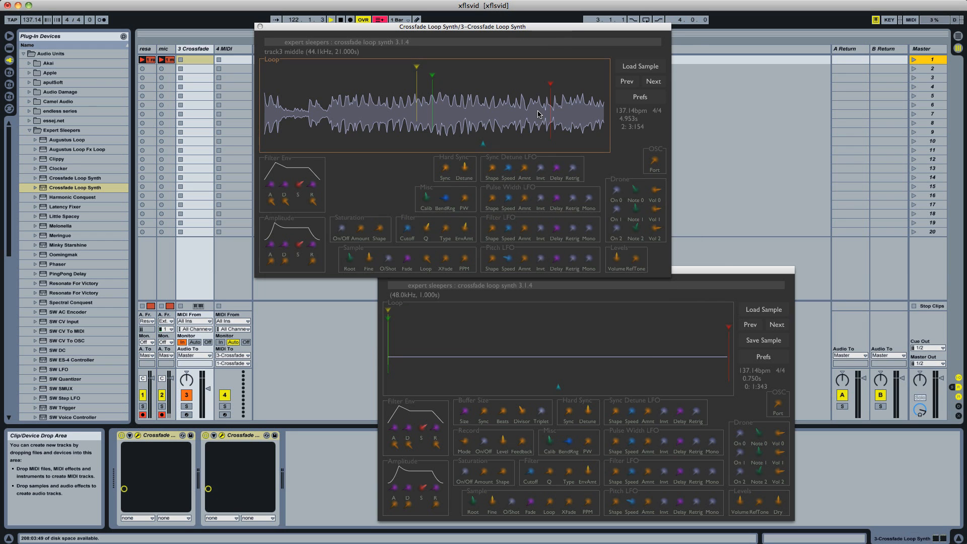
Narrow the loop to a short region past the sample's middle, with the start offset at 0.601
{"action": "left_click_drag", "start_coordinate": [432, 85], "coordinate": [468, 85]}
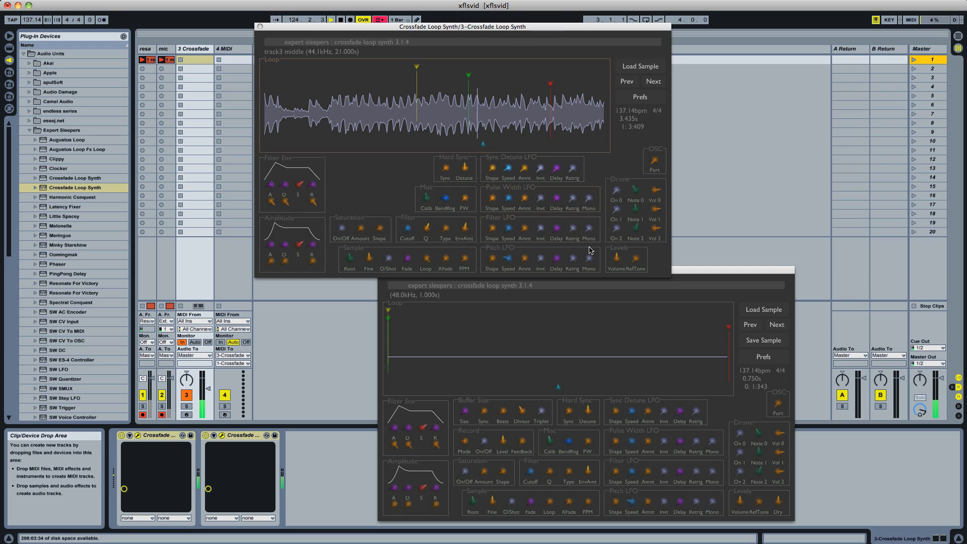
{"action": "left_click_drag", "start_coordinate": [548, 79], "coordinate": [480, 86]}
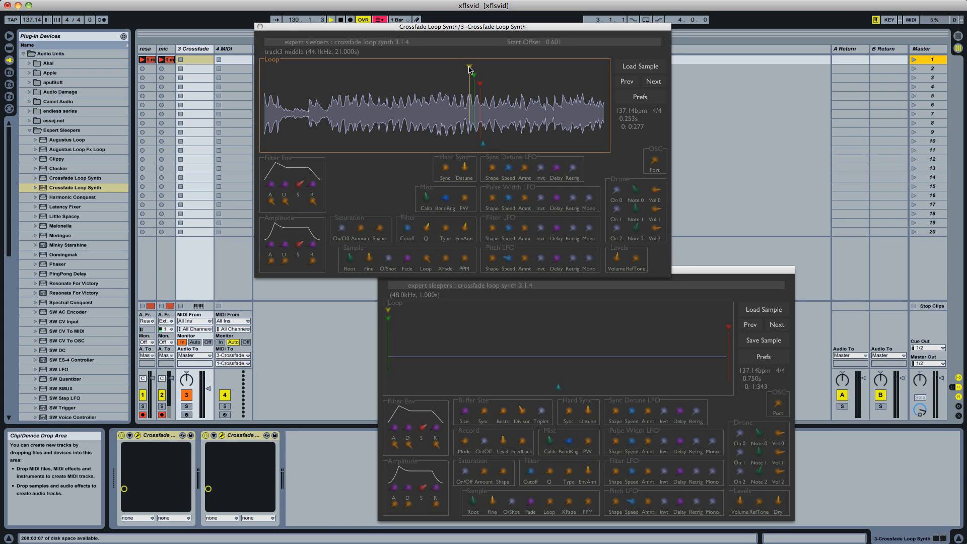
Step forward through the samples to trk1 mid 4bar lp 148.5bpm #001, moving the loop end out to widen the loop
{"action": "left_click", "coordinate": [653, 82]}
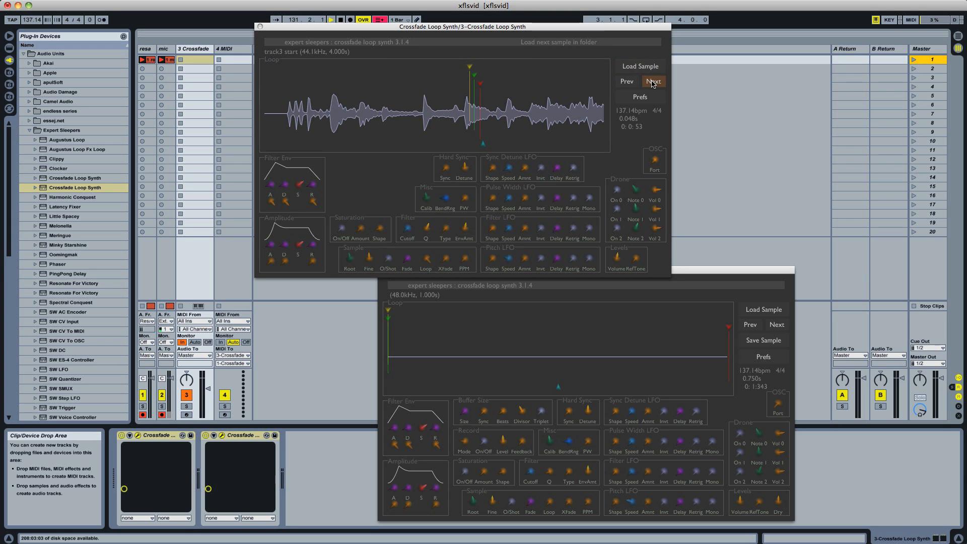
{"action": "mouse_move", "coordinate": [563, 87]}
{"action": "left_mouse_down"}
{"action": "mouse_move", "coordinate": [548, 85]}
{"action": "mouse_move", "coordinate": [562, 85]}
{"action": "left_mouse_up"}
{"action": "left_click", "coordinate": [653, 83]}
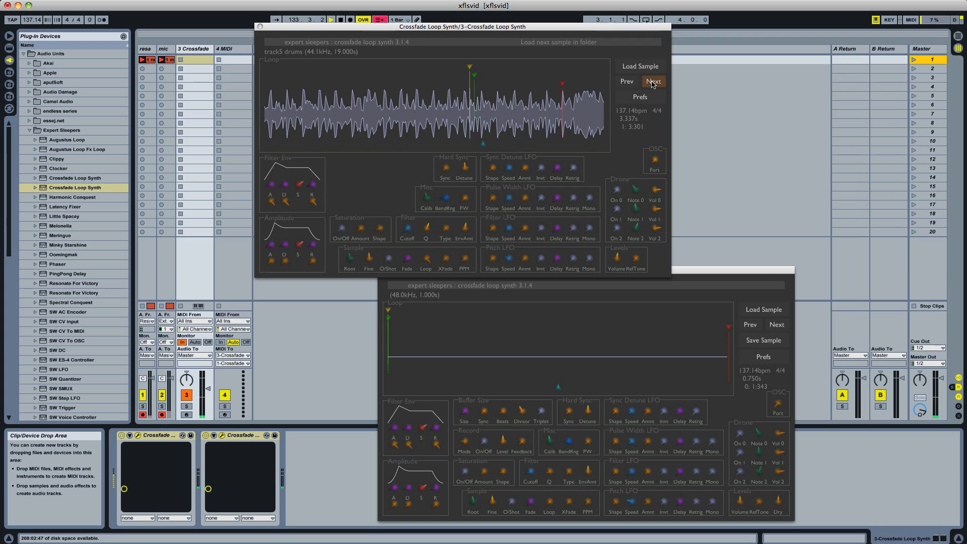
{"action": "left_click", "coordinate": [653, 82]}
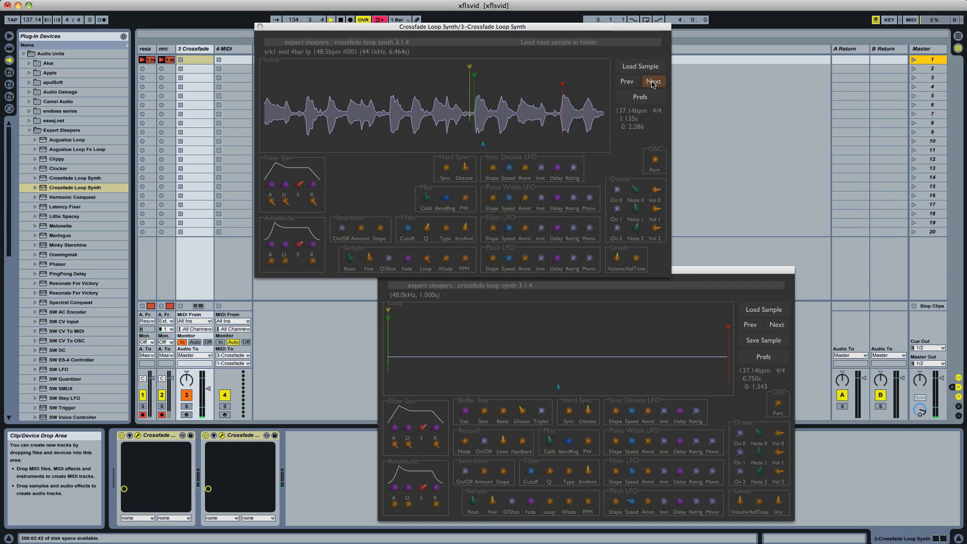
Step back through the samples to track1 middle 16.5 and shorten its loop crossfade
{"action": "left_click", "coordinate": [624, 82]}
{"action": "left_click", "coordinate": [625, 82]}
{"action": "left_click", "coordinate": [624, 83]}
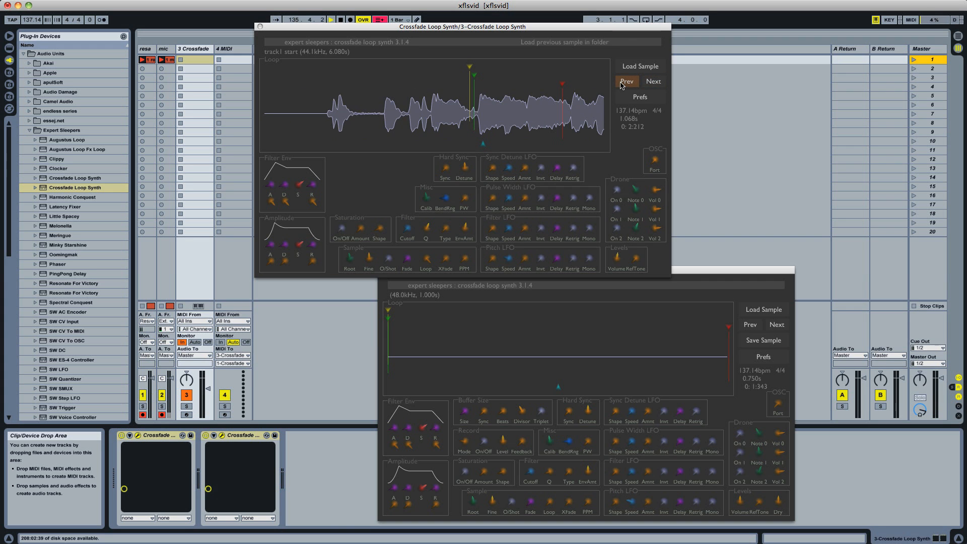
{"action": "left_click", "coordinate": [624, 82]}
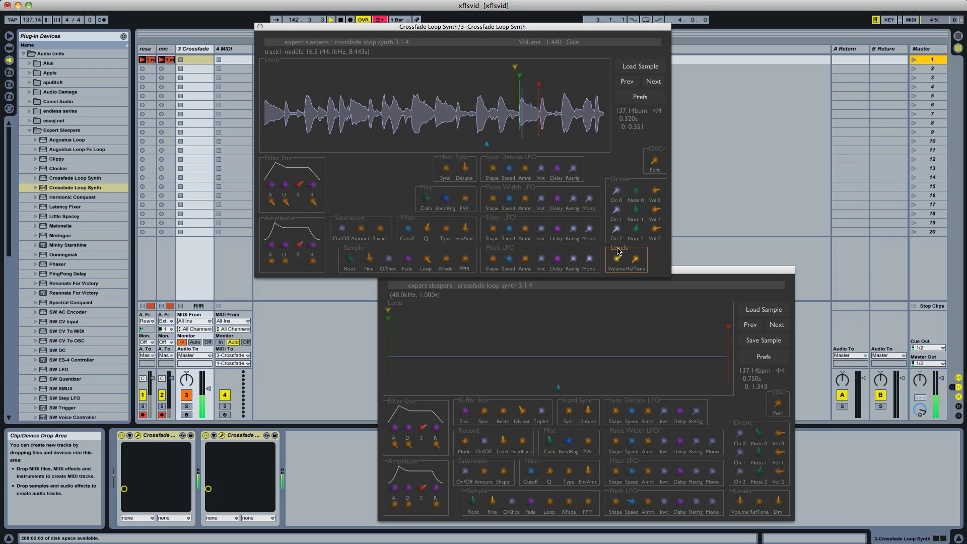
{"action": "left_click_drag", "start_coordinate": [487, 146], "coordinate": [467, 148]}
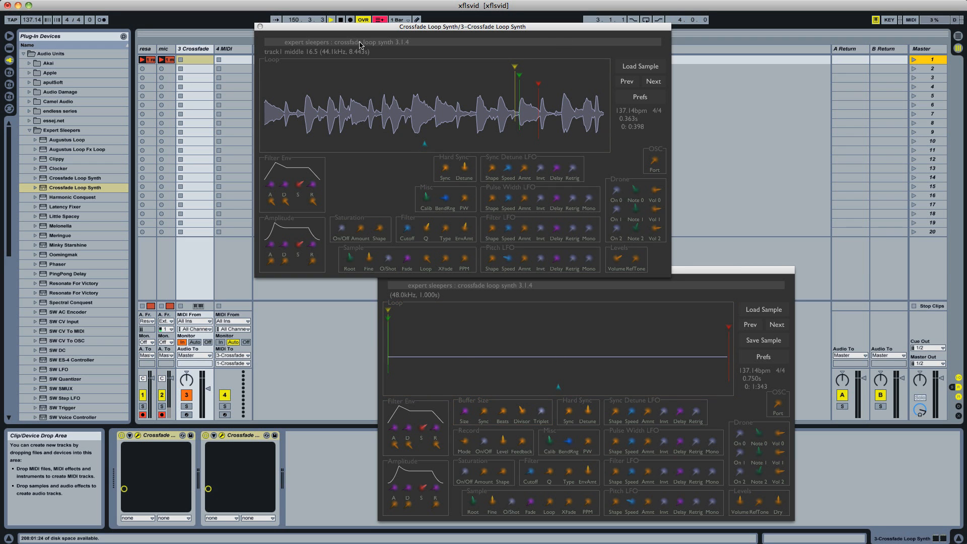
Load the sample 12 RHODES C4-1 from the Rhodes/VSamp folder into the upper synth
{"action": "left_click", "coordinate": [630, 67]}
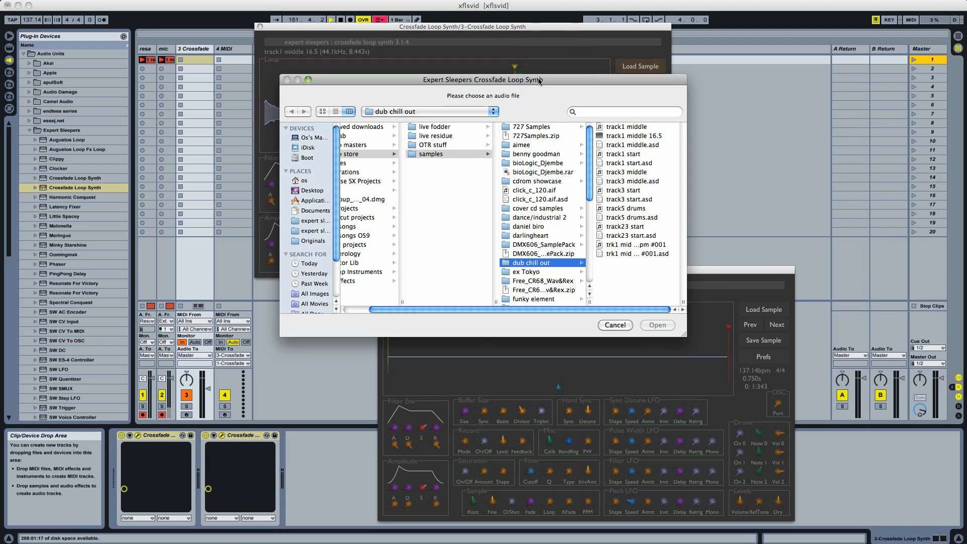
{"action": "left_click", "coordinate": [428, 111]}
{"action": "left_click", "coordinate": [432, 244]}
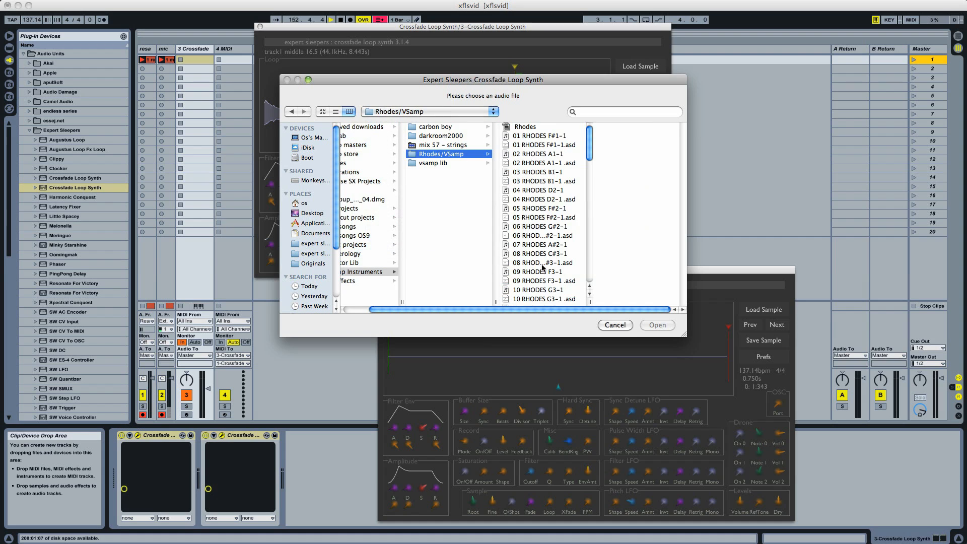
{"action": "scroll", "coordinate": [564, 272], "scroll_direction": "down", "scroll_amount": 2}
{"action": "scroll", "coordinate": [570, 273], "scroll_direction": "down", "scroll_amount": 1}
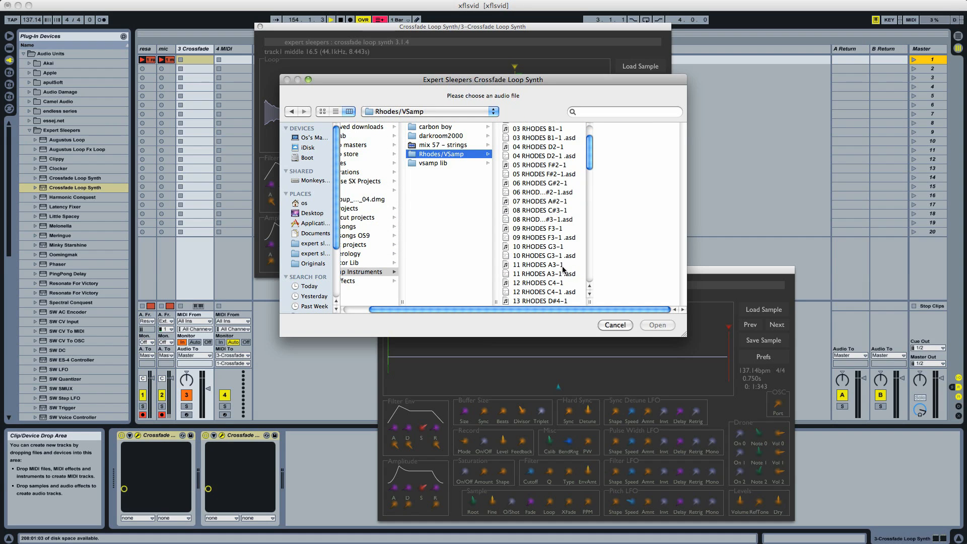
{"action": "double_click", "coordinate": [549, 283]}
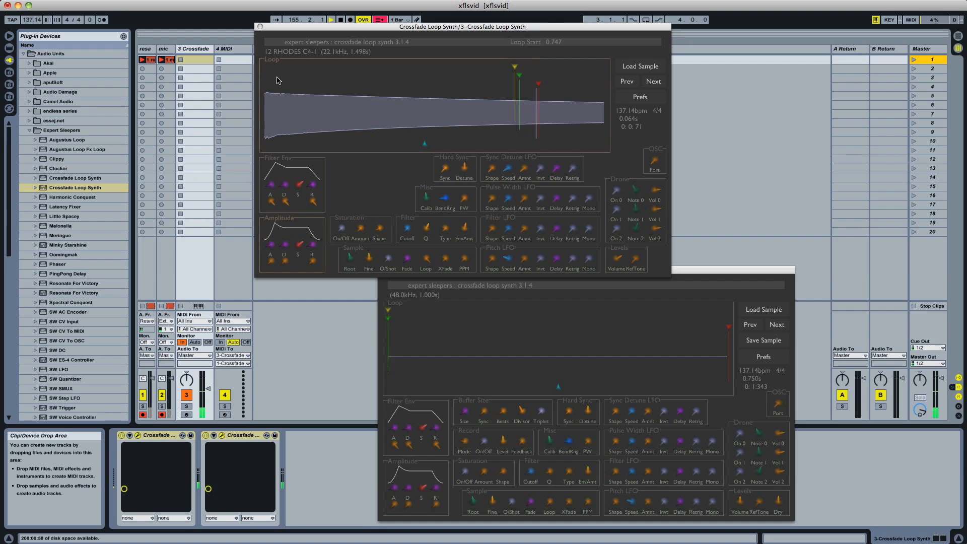
Move the start offset and the loop start back to the beginning of the sample
{"action": "left_click", "coordinate": [276, 70]}
{"action": "left_click", "coordinate": [263, 77]}
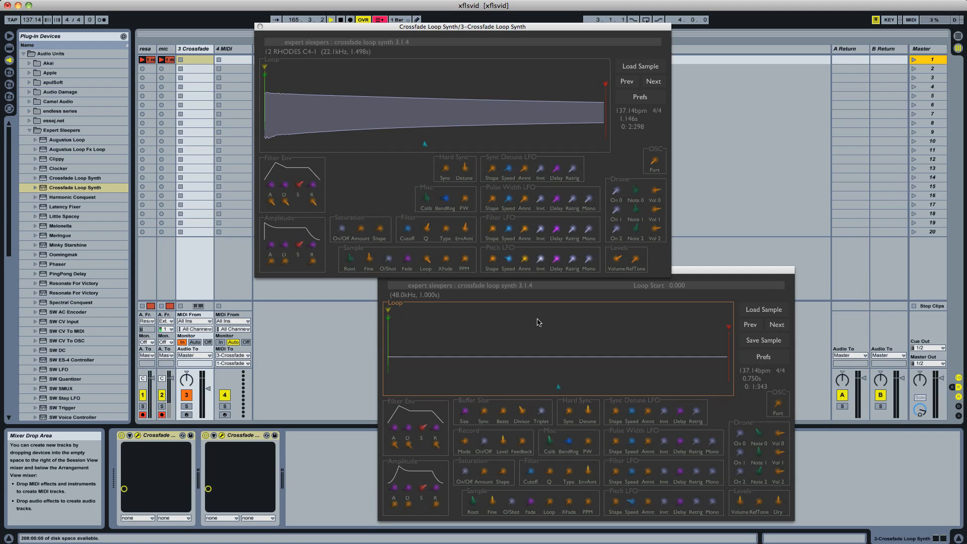
Turn on recording in the lower Crossfade Loop Synth to capture audio into its buffer
{"action": "left_click", "coordinate": [485, 441]}
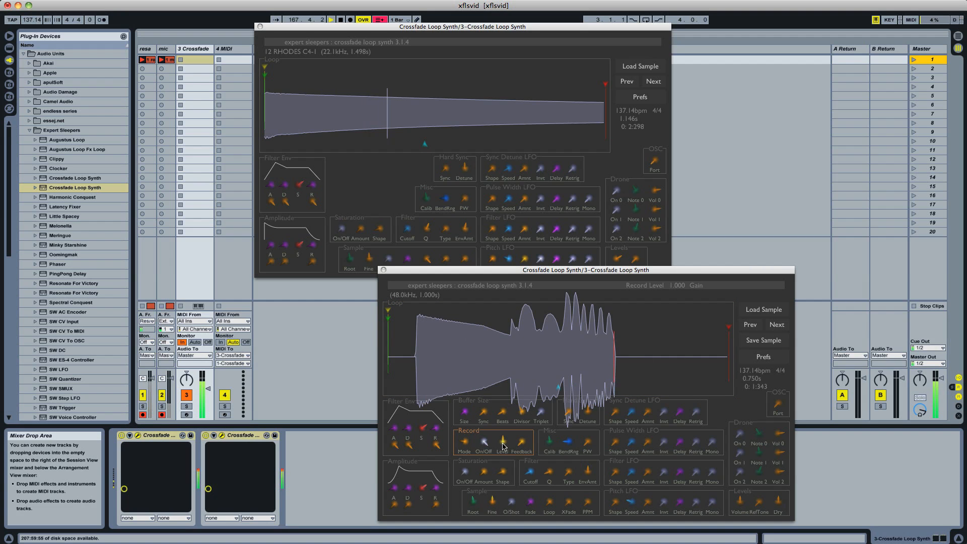
Lower the upper synth's volume and toggle recording in the lower synth to hold a newly captured buffer
{"action": "left_click_drag", "start_coordinate": [617, 259], "coordinate": [617, 272]}
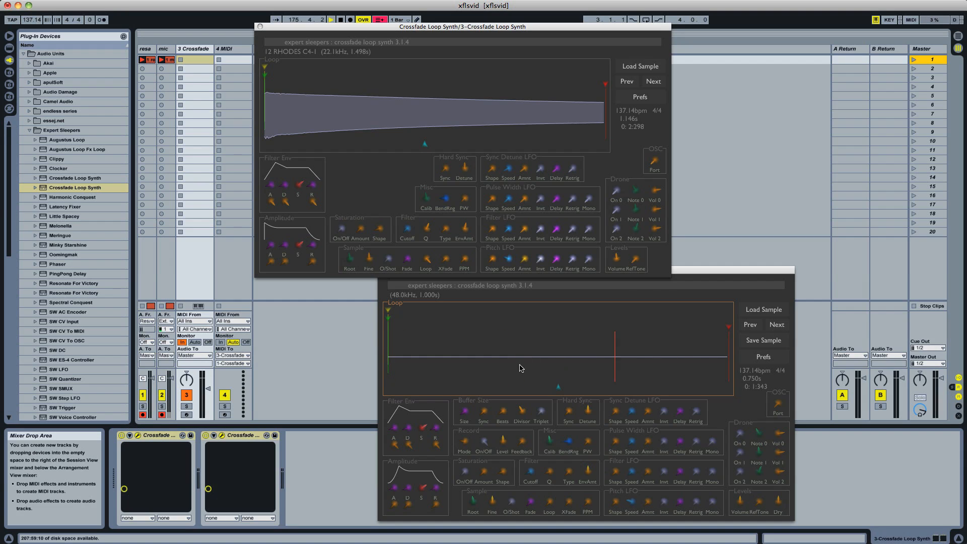
{"action": "left_click", "coordinate": [485, 444]}
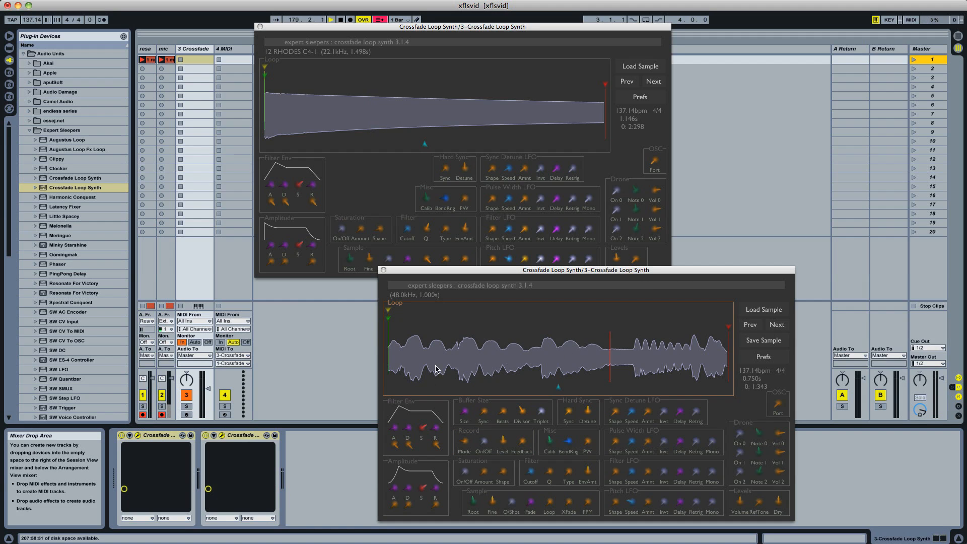
Set track 4 MIDI monitoring to In and track 3 Crossfade to Auto, and return them to Auto and In
{"action": "left_click", "coordinate": [221, 343]}
{"action": "left_click", "coordinate": [194, 343]}
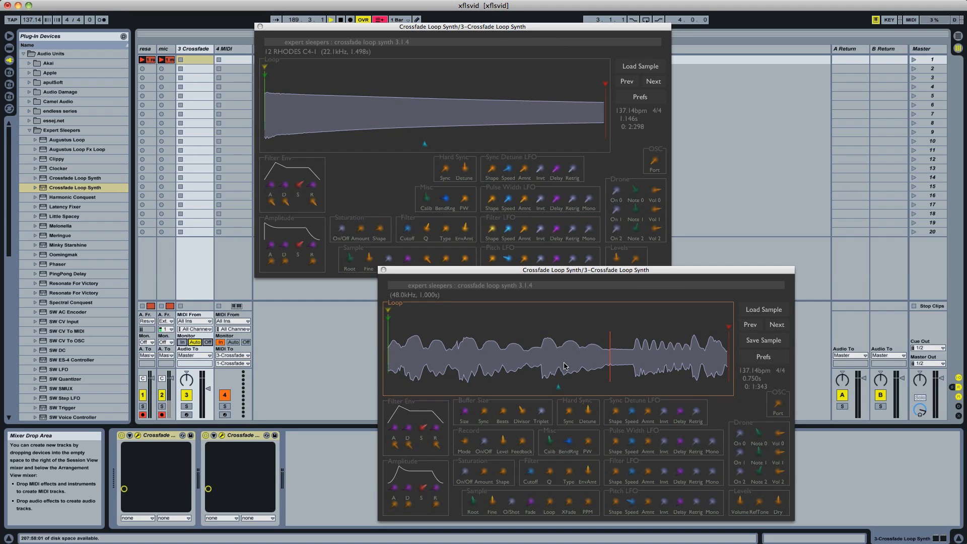
{"action": "left_click", "coordinate": [185, 343]}
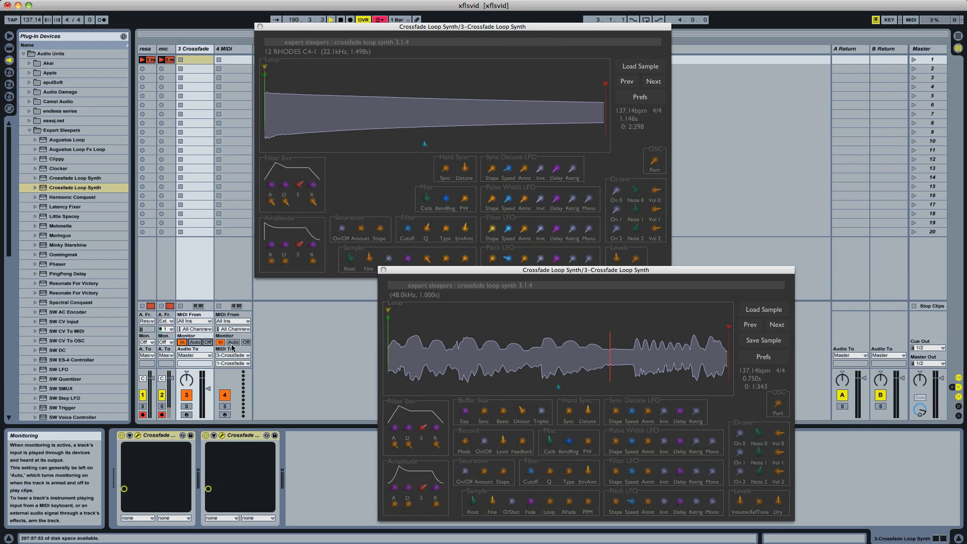
{"action": "left_click", "coordinate": [232, 343]}
Turn recording back on in the lower synth, enable Drone 1 and raise the Drone 1 volume
{"action": "mouse_move", "coordinate": [517, 446]}
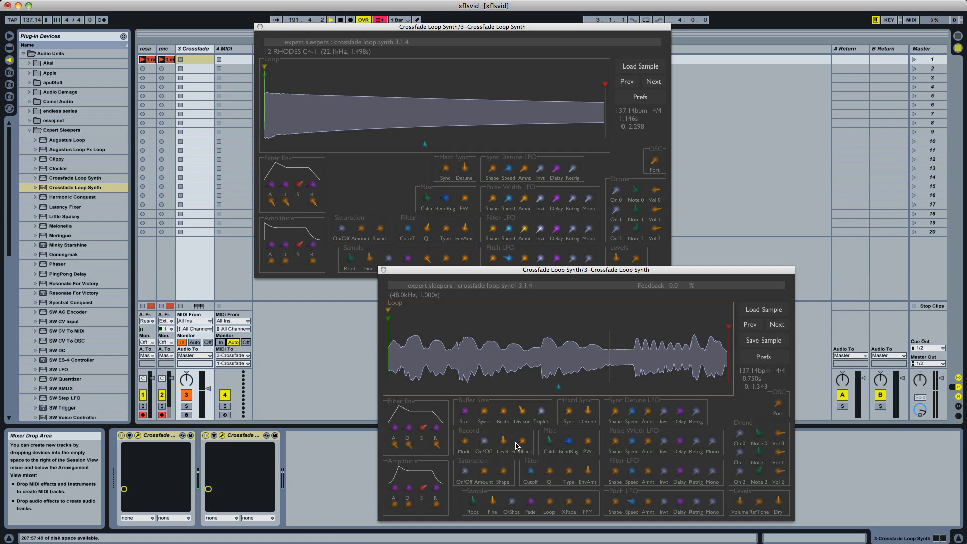
{"action": "left_click", "coordinate": [486, 444]}
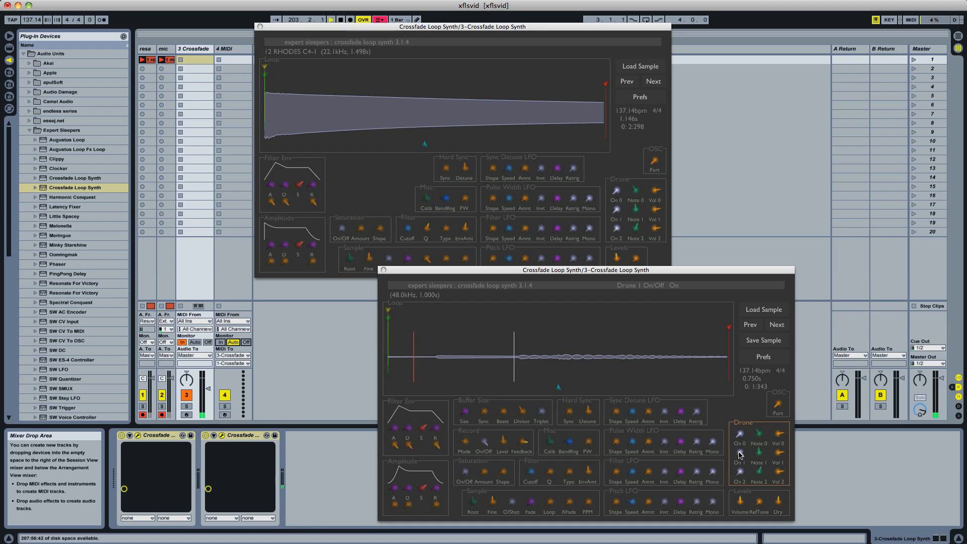
{"action": "left_click_drag", "start_coordinate": [778, 456], "coordinate": [781, 437]}
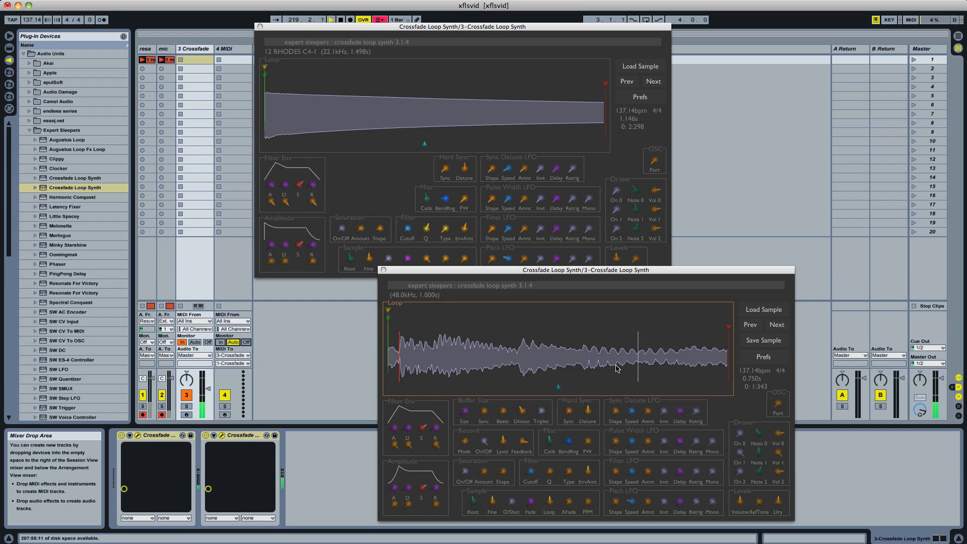
In the lower synth's drone section, toggle Drone 2, set Drone 1's note to 62 D4 and toggle Drone 1
{"action": "mouse_move", "coordinate": [553, 509]}
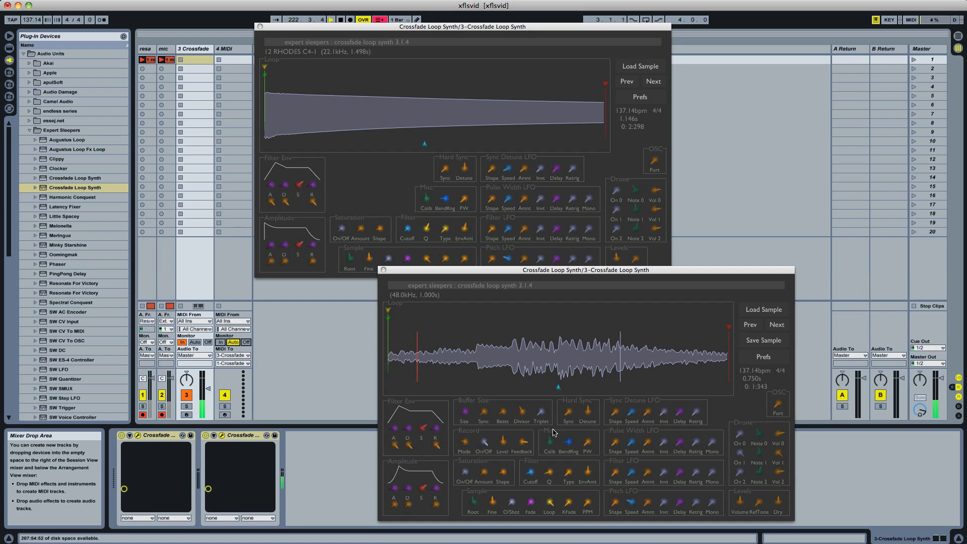
{"action": "left_click", "coordinate": [741, 473]}
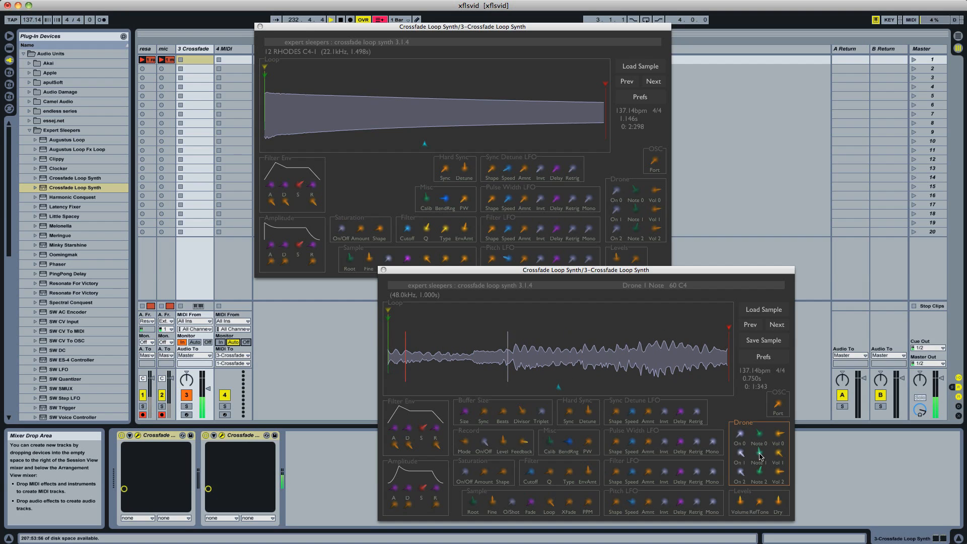
{"action": "left_click_drag", "start_coordinate": [759, 454], "coordinate": [759, 448]}
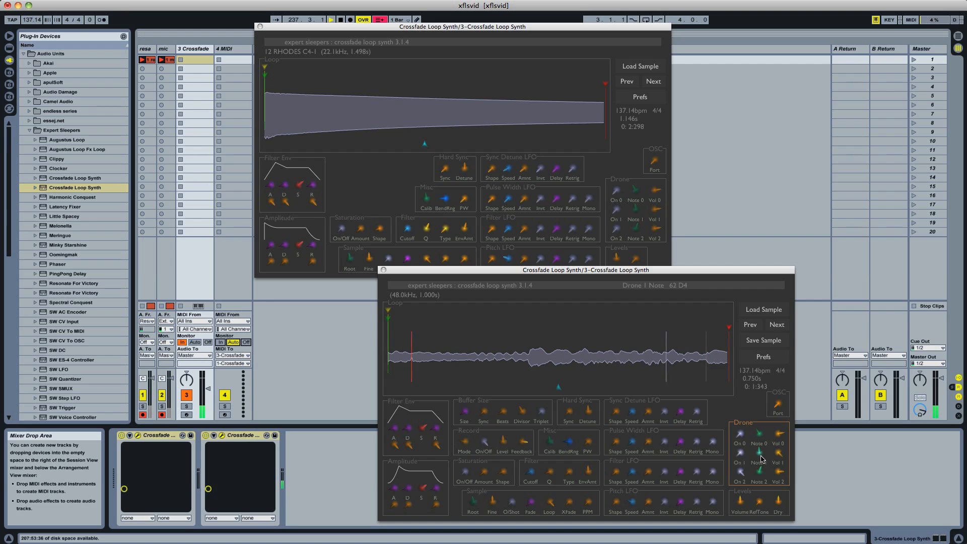
{"action": "left_click", "coordinate": [740, 454]}
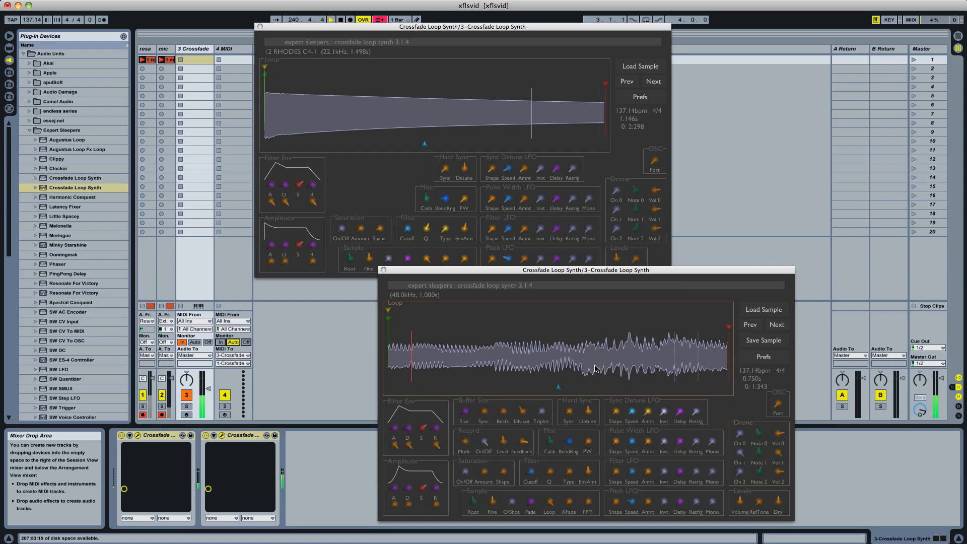
Reposition the lower synth's loop start and loop end across the recorded buffer, ending with a loop of about 0.373 s
{"action": "left_click_drag", "start_coordinate": [540, 328], "coordinate": [564, 330]}
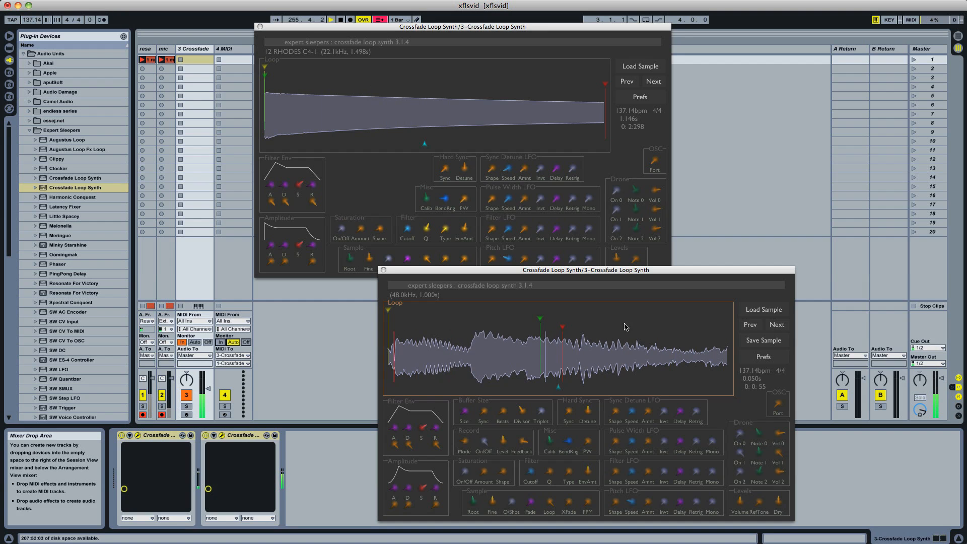
{"action": "mouse_move", "coordinate": [652, 333]}
{"action": "left_mouse_down"}
{"action": "mouse_move", "coordinate": [699, 328]}
{"action": "mouse_move", "coordinate": [655, 318]}
{"action": "left_mouse_up"}
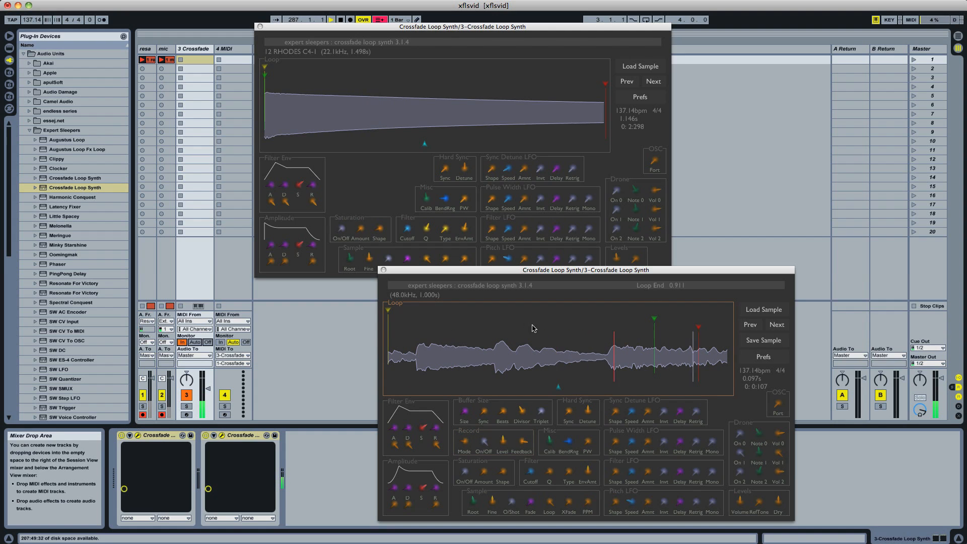
{"action": "left_click_drag", "start_coordinate": [457, 327], "coordinate": [641, 335]}
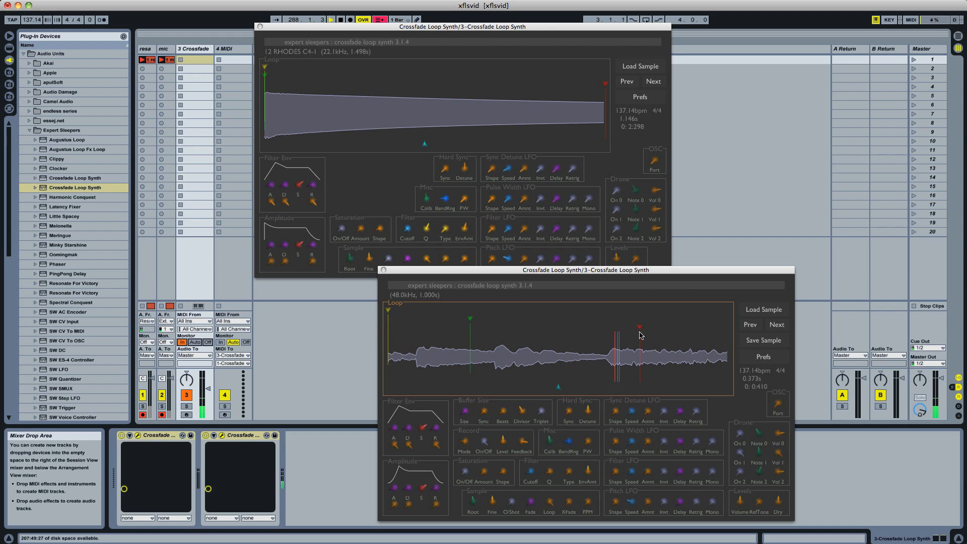